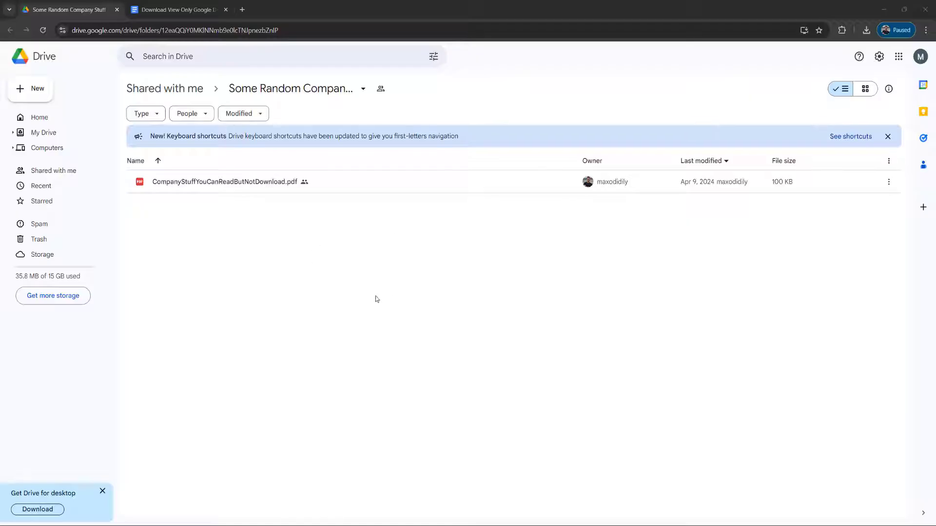
Step: Preview the view-only company PDF from Google Drive
double_click(352, 190)
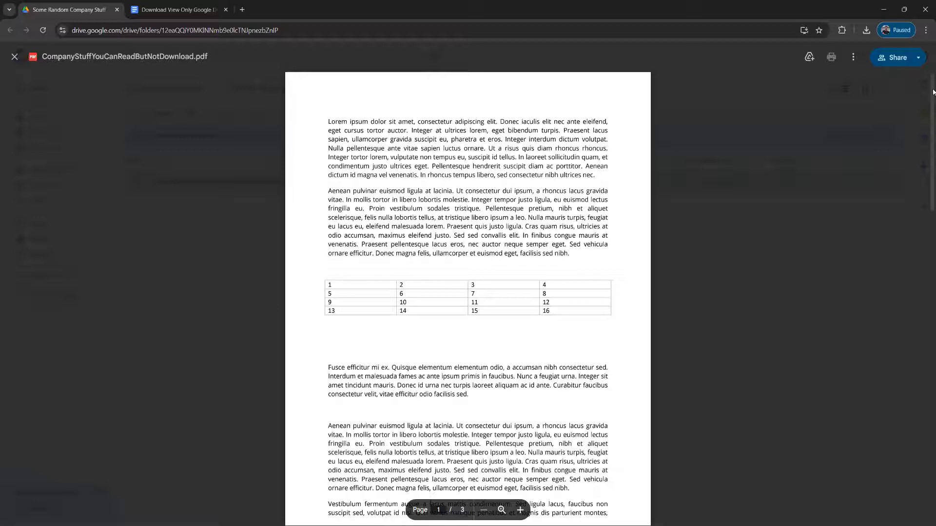
left_click_drag(933, 91, 919, 384)
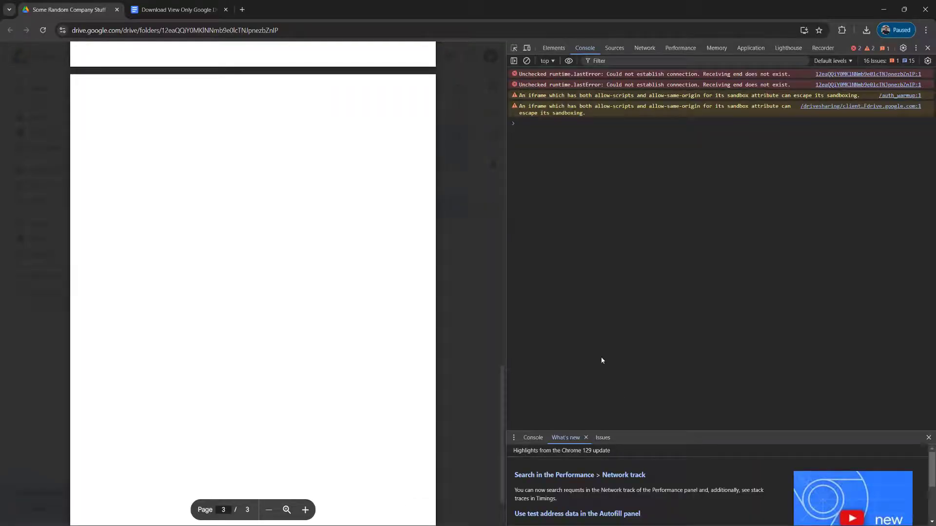
Step: Copy the whole jsPDF script from 'let trustedURL;' to the last line in Docs
key("ctrl+Tab")
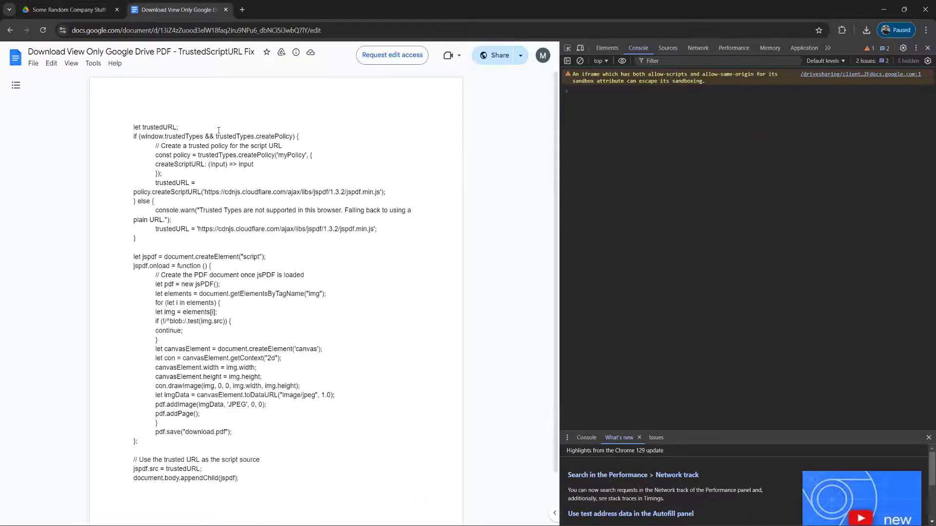
scroll(198, 126, "down", 1)
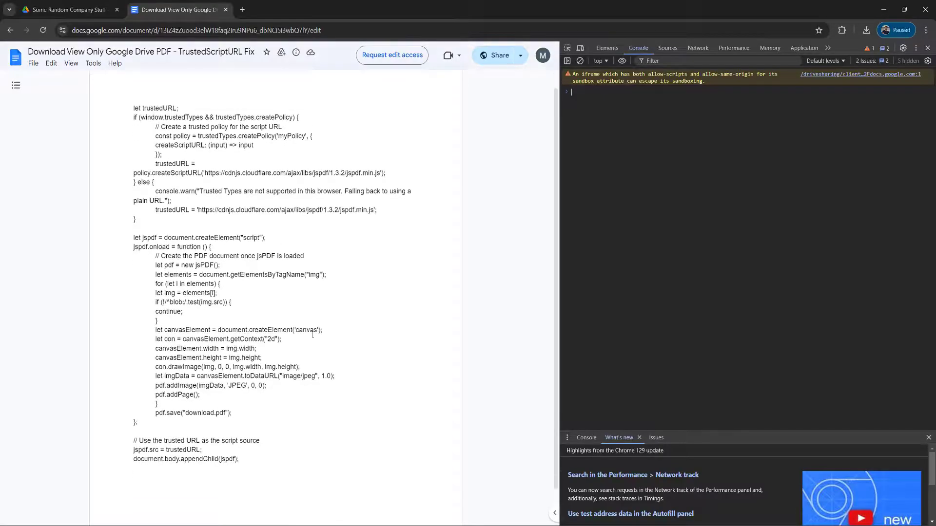
scroll(182, 162, "up", 1)
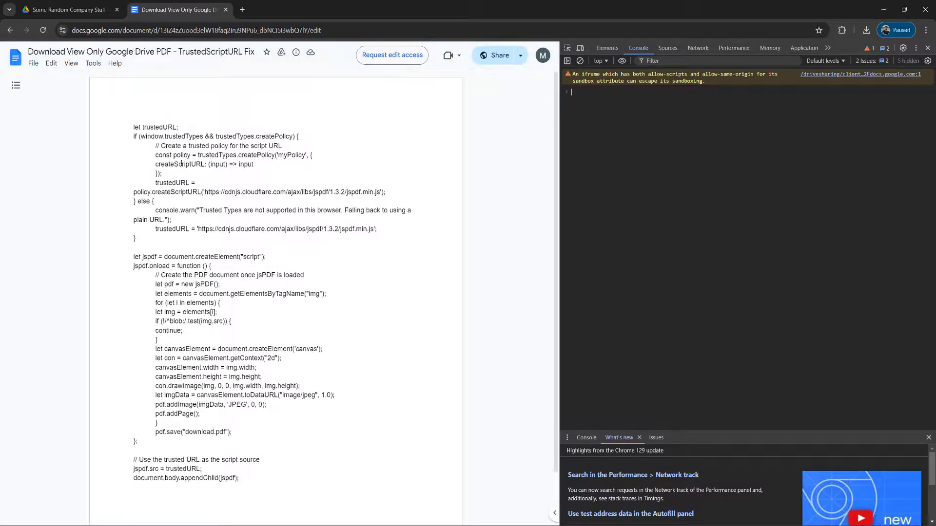
left_click(133, 128)
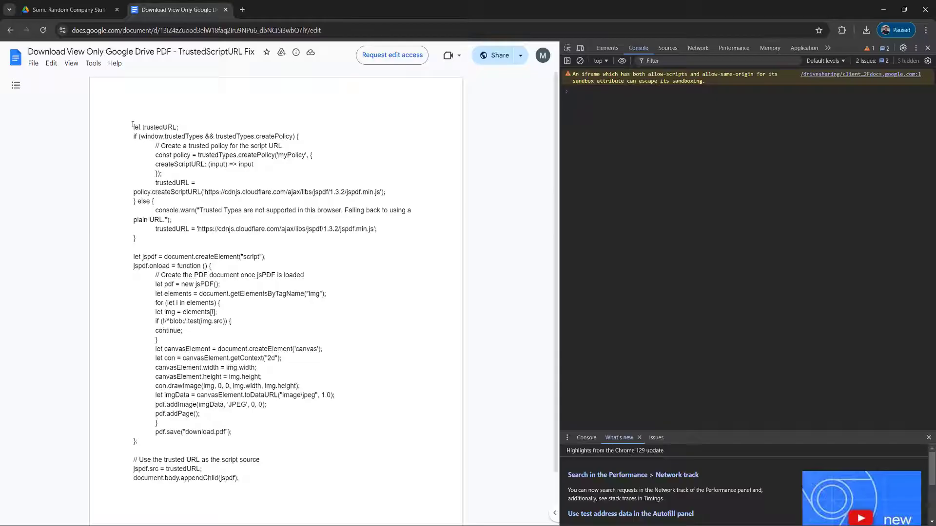
left_click_drag(133, 127, 281, 479)
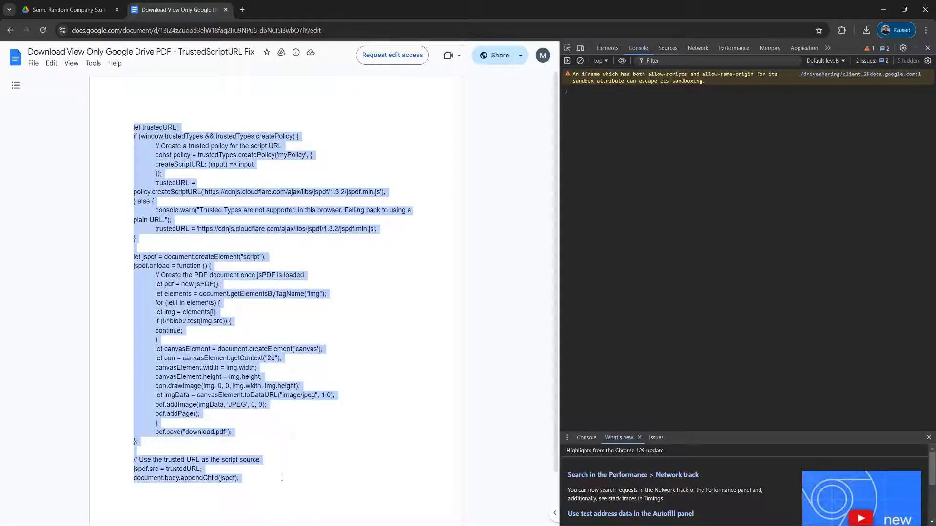
right_click(194, 286)
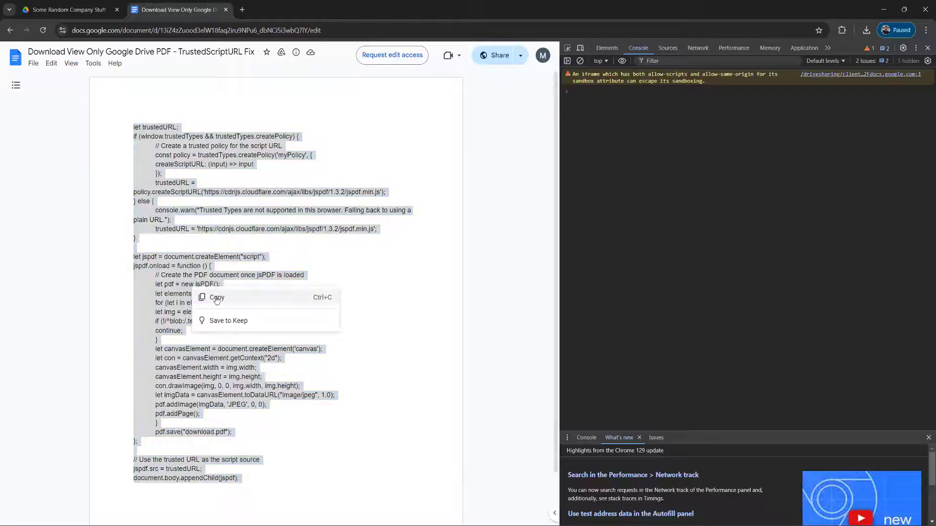
left_click(217, 299)
left_click(69, 10)
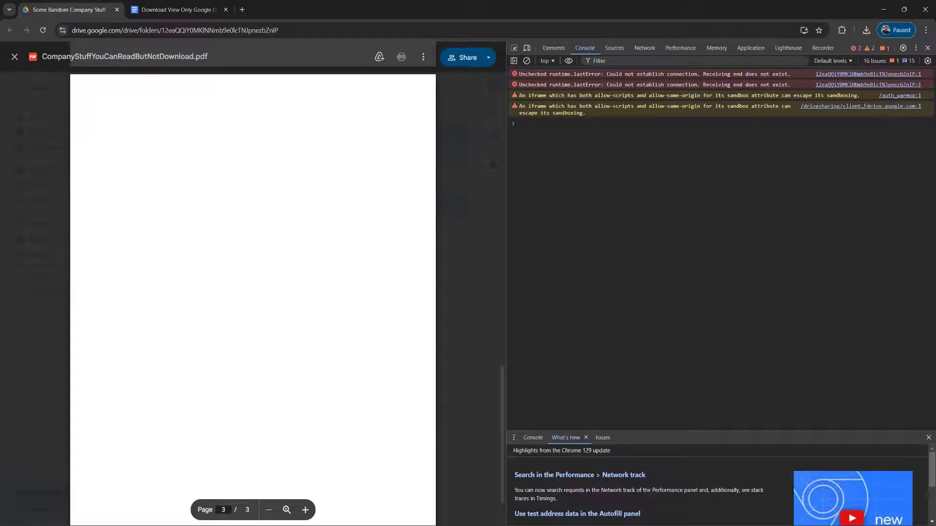
Step: Paste the jsPDF script into the Drive console and run it, saving download (7).pdf
right_click(527, 125)
left_click(544, 183)
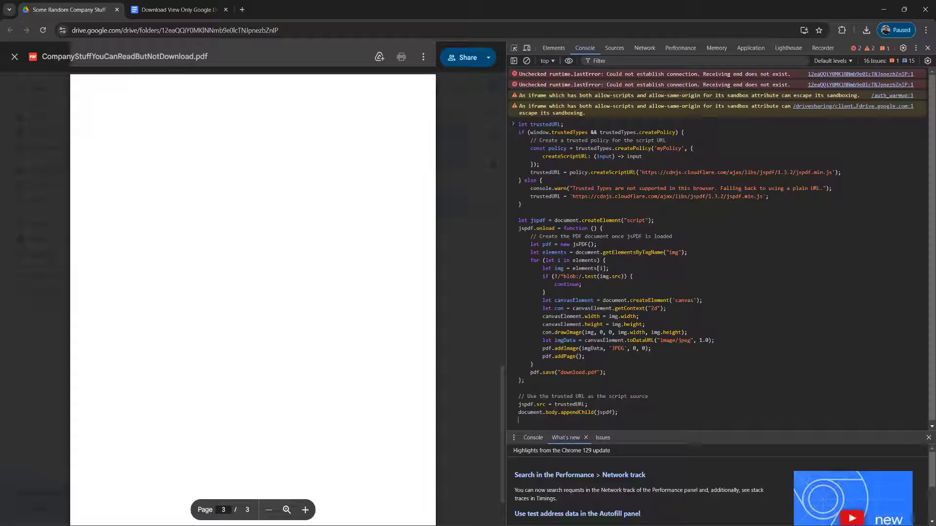
key("Return")
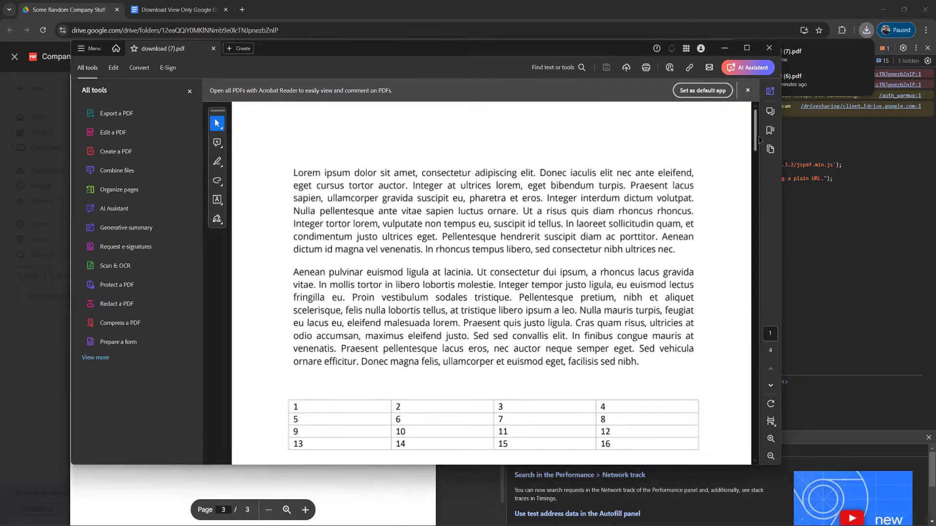
left_click_drag(756, 137, 771, 318)
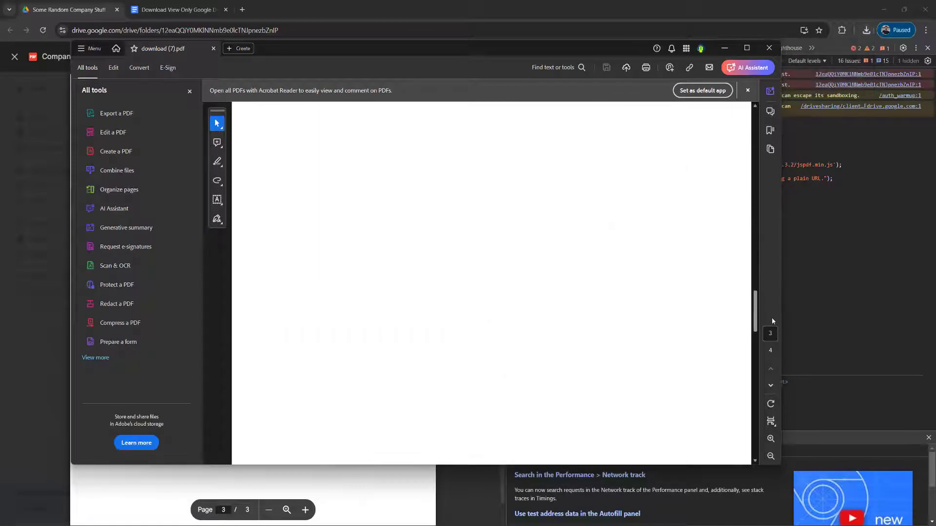
scroll(772, 318, "up", 3)
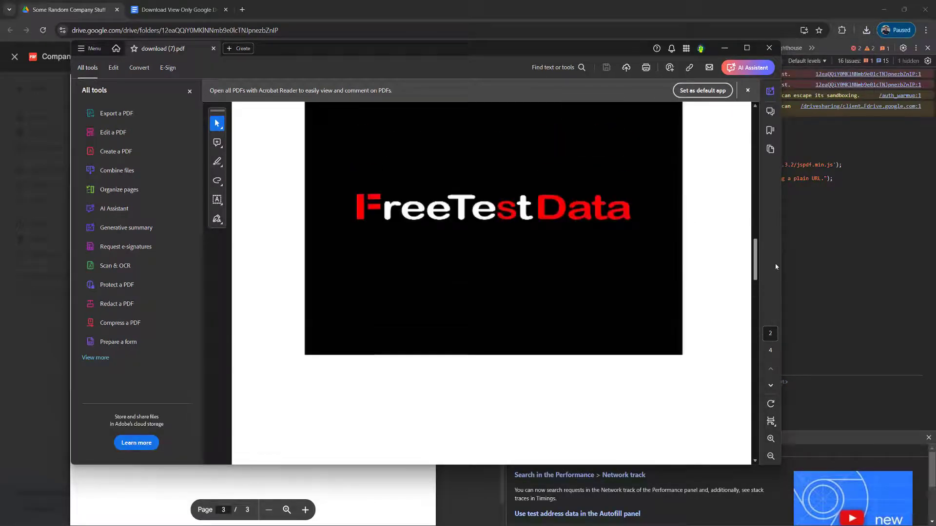
Step: Close download (7).pdf in Acrobat Reader after checking its pages
left_click(769, 48)
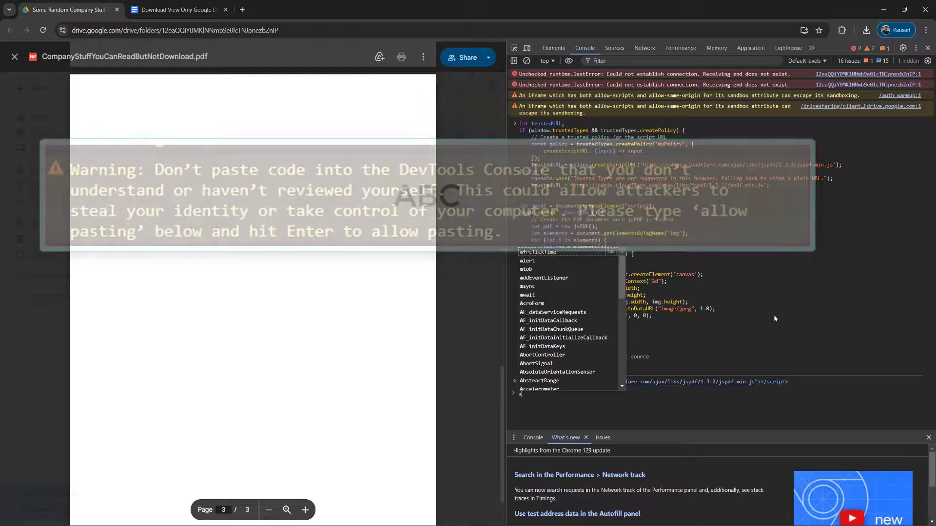
type("allow pasti")
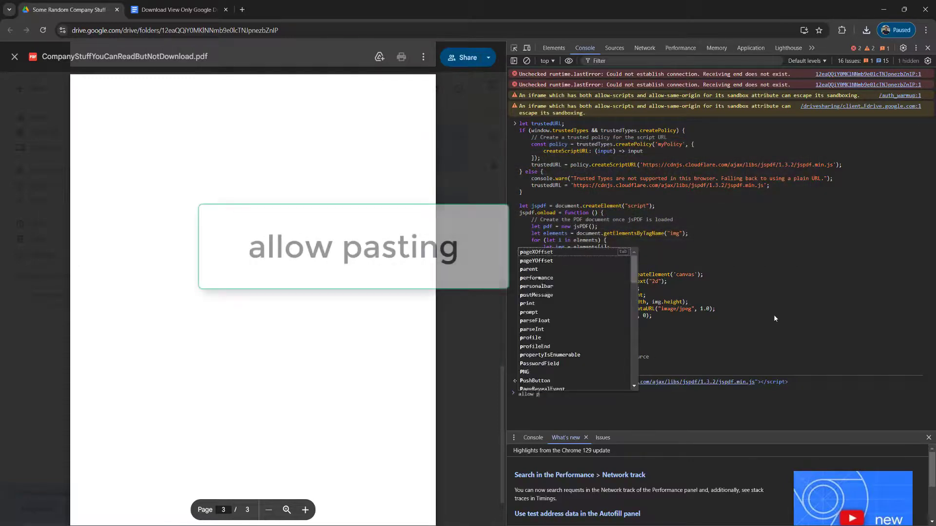
type("ng")
Step: Enter 'allow pasting' at the DevTools console prompt
key("Return")
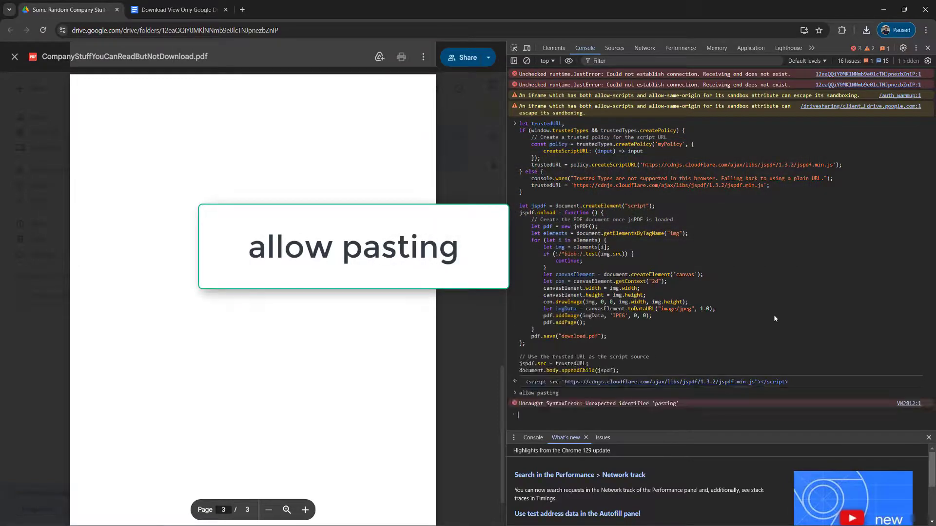